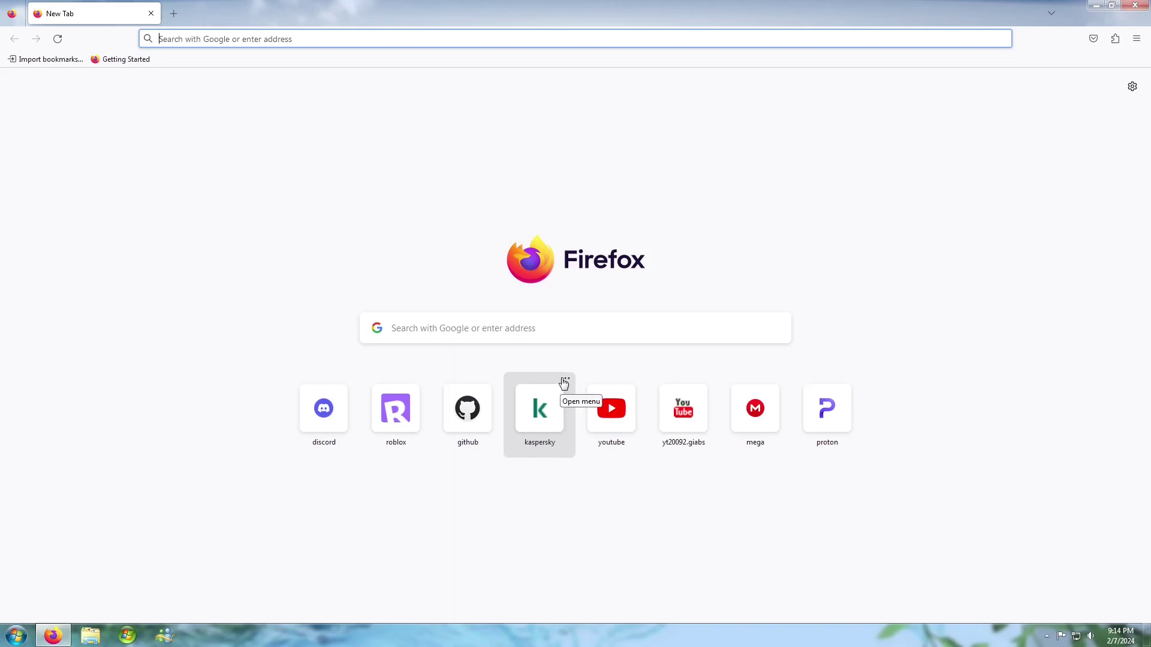
- Dismiss the kaspersky shortcut tile from the Firefox New Tab page
left_click(564, 384)
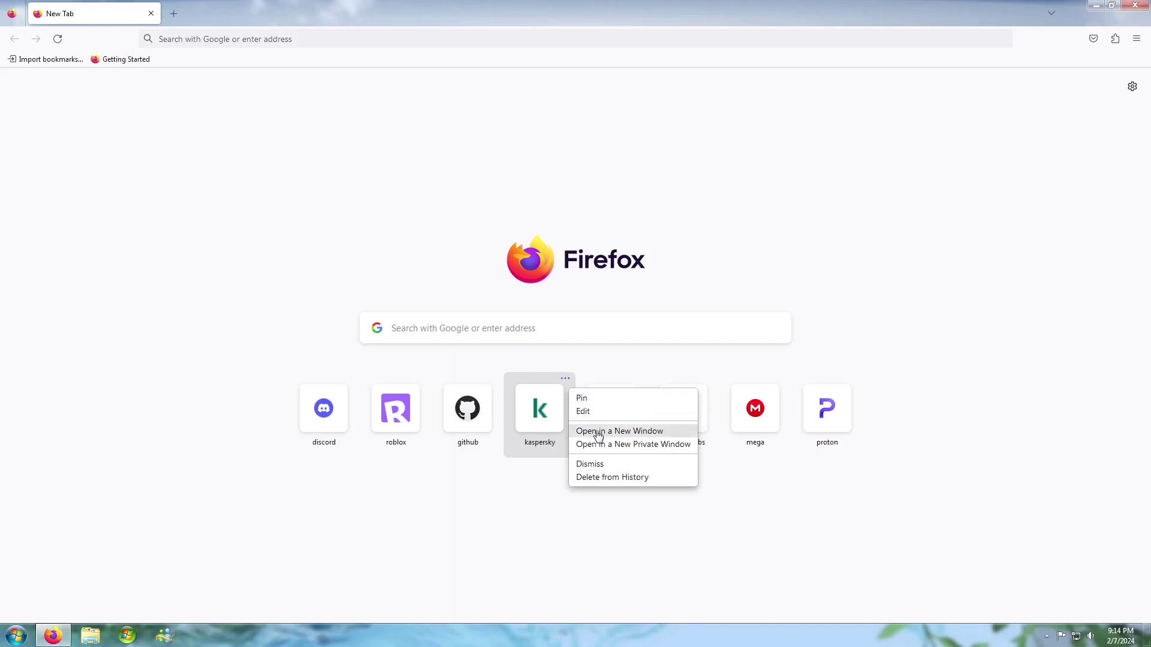
left_click(611, 466)
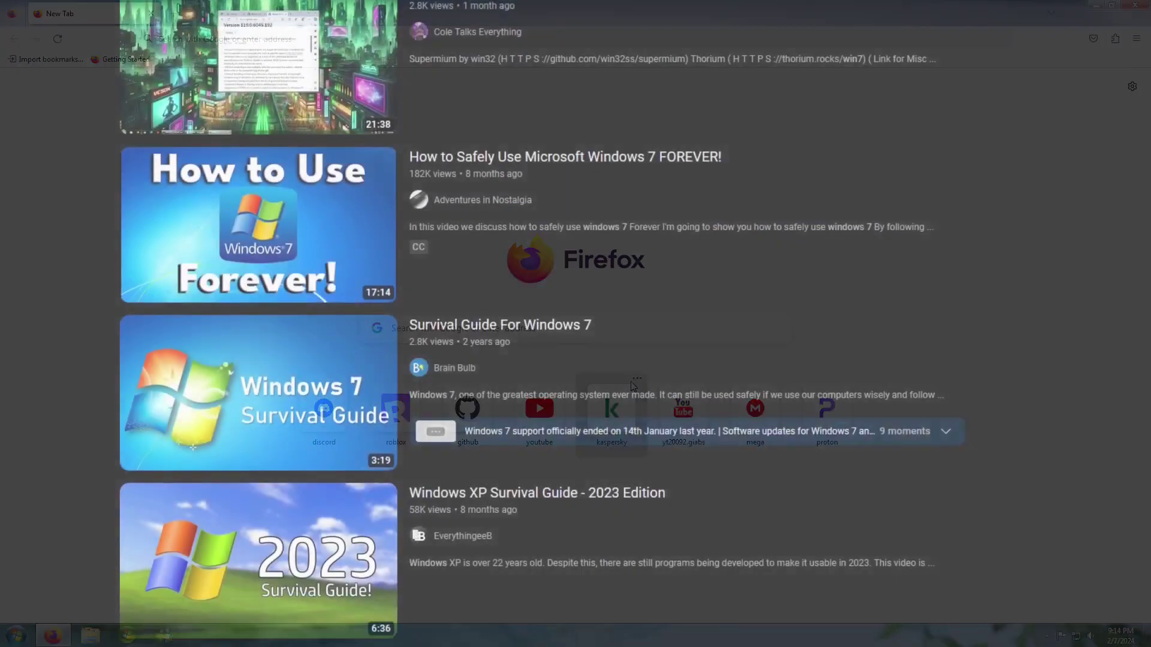
scroll(542, 324, "down", 5)
scroll(543, 324, "up", 9)
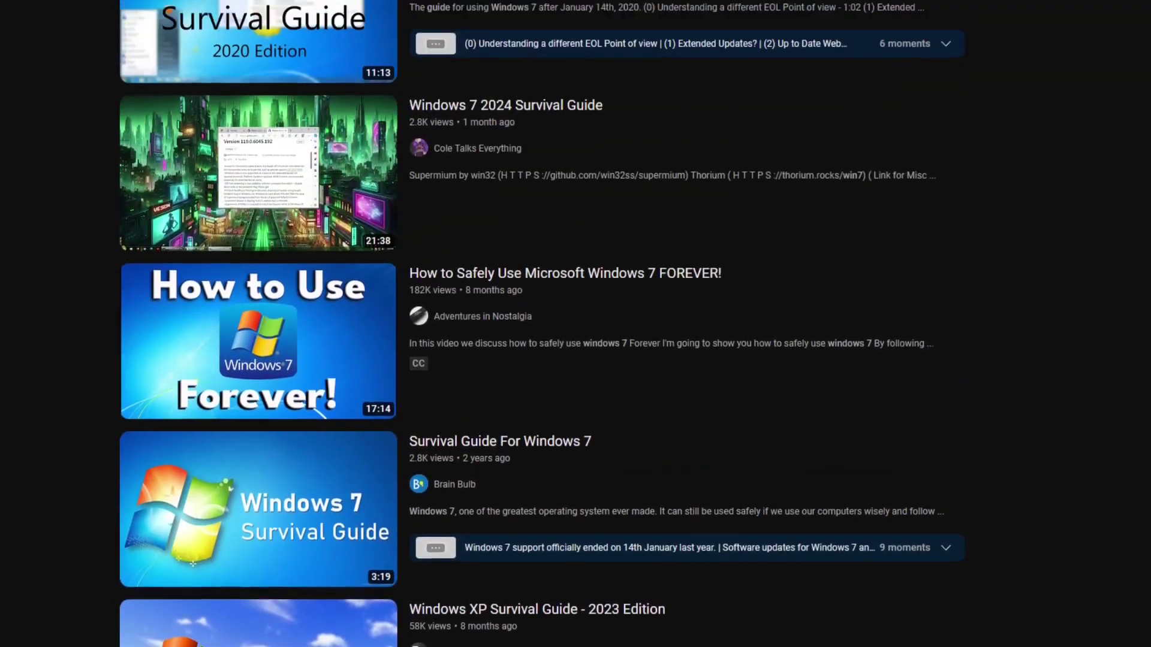
scroll(543, 324, "down", 15)
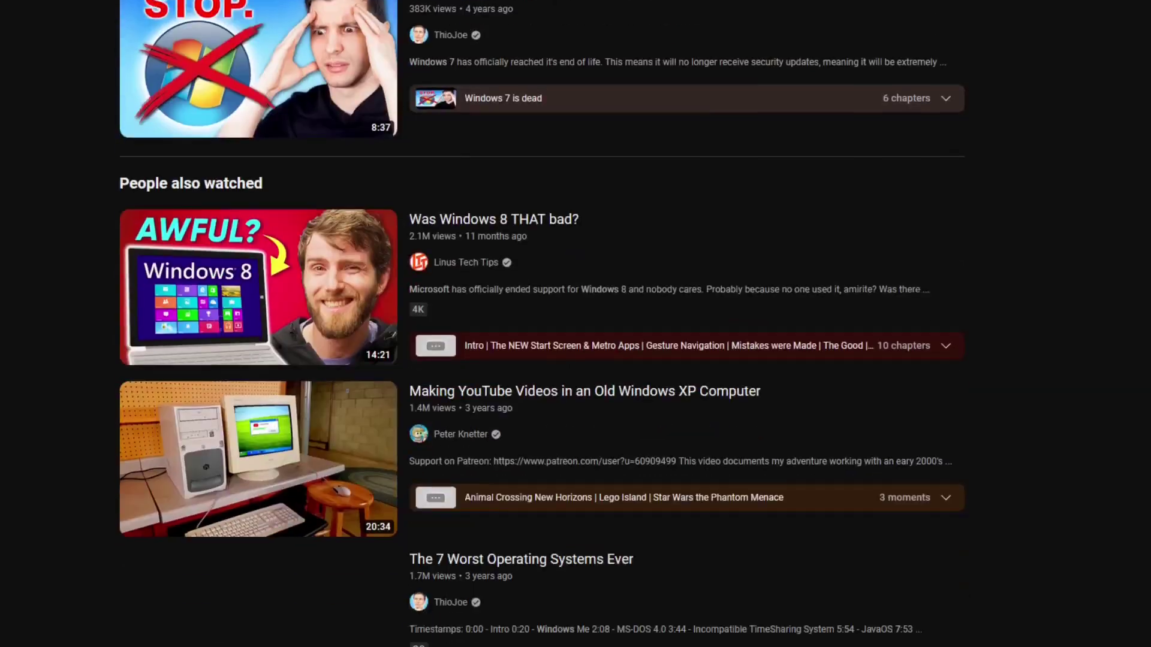
scroll(542, 324, "up", 3)
scroll(542, 323, "up", 3)
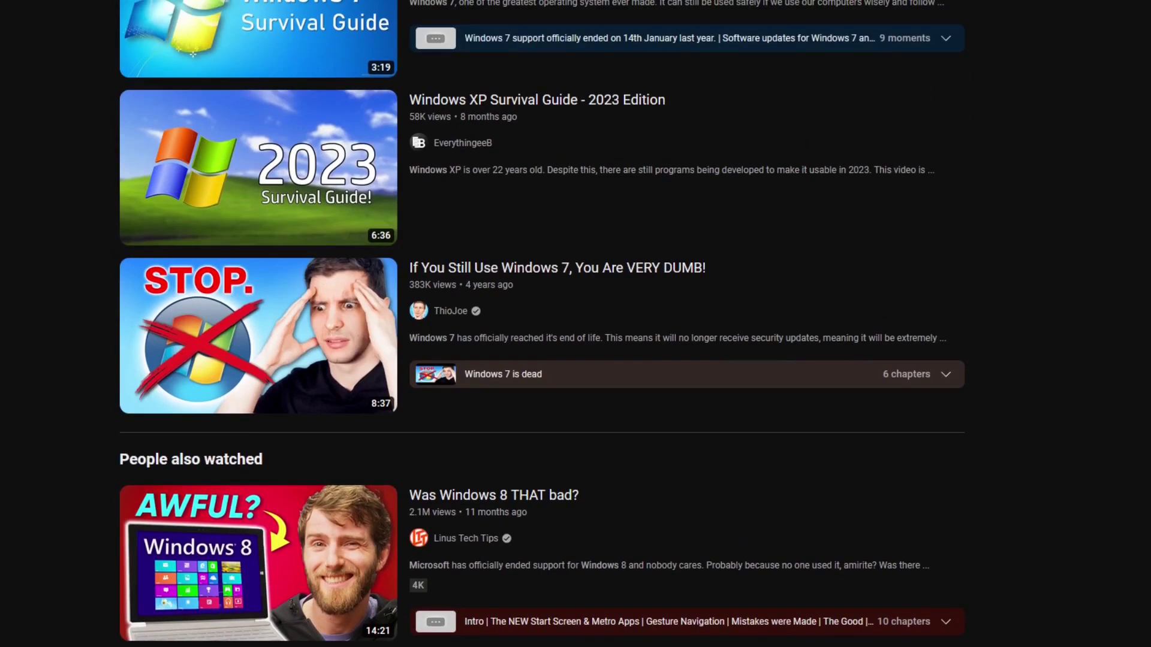
scroll(541, 323, "up", 4)
scroll(542, 324, "down", 4)
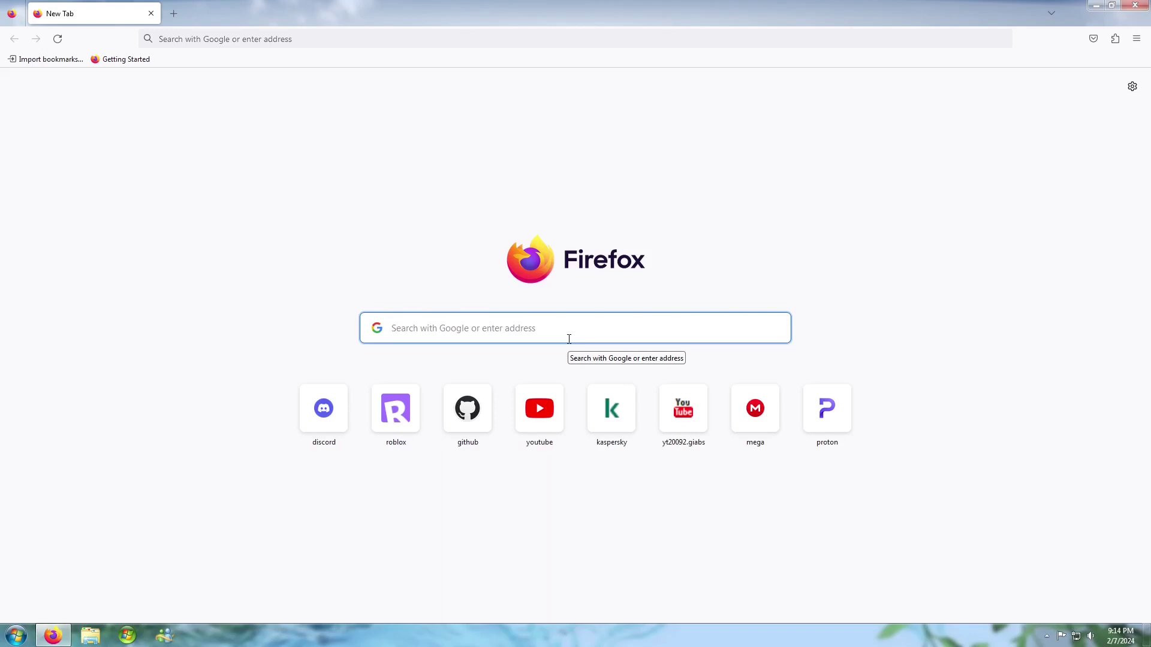
- Search Google for 'obs studio' and open the obsproject.com result
type("obs st")
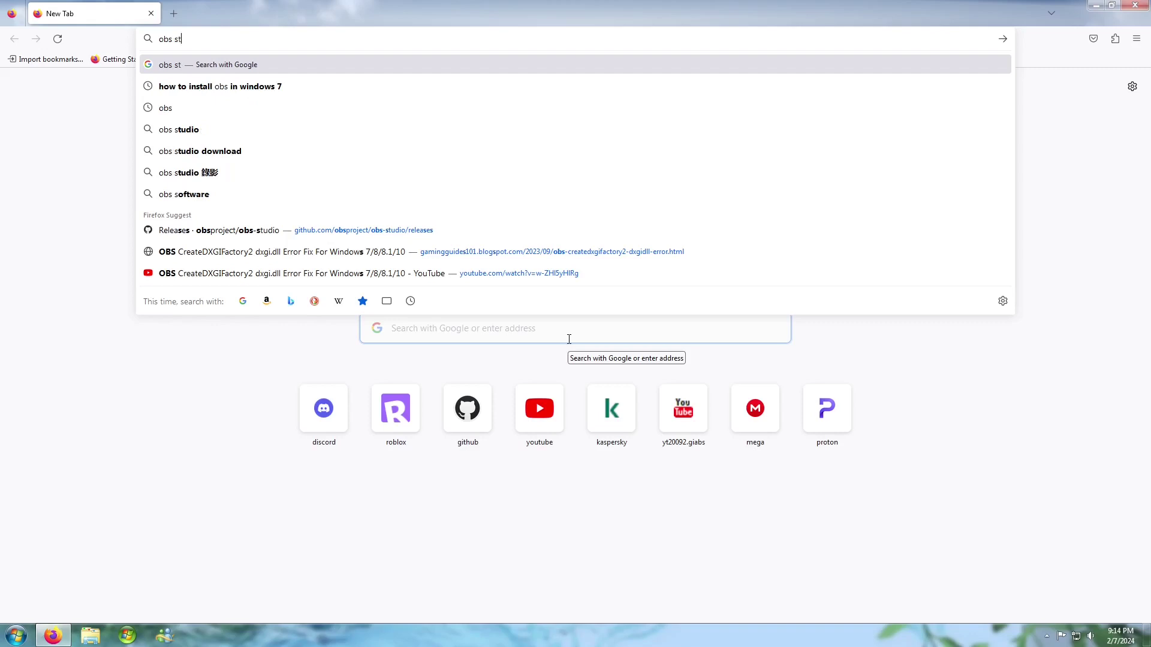
type("udio")
key("Return")
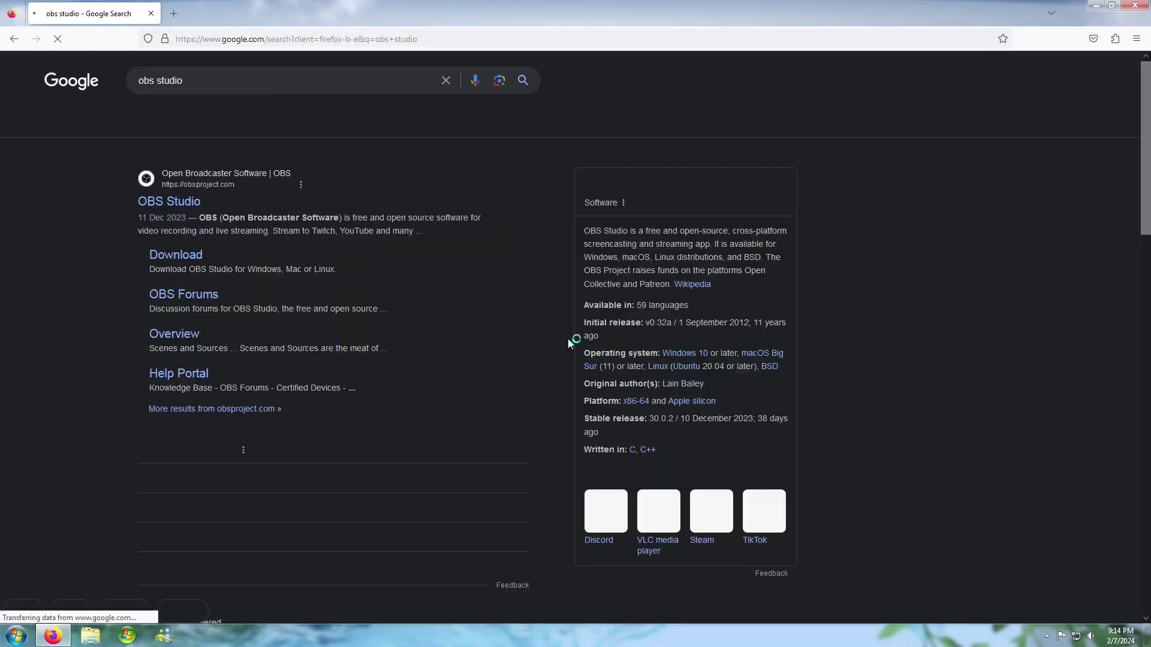
left_click(181, 204)
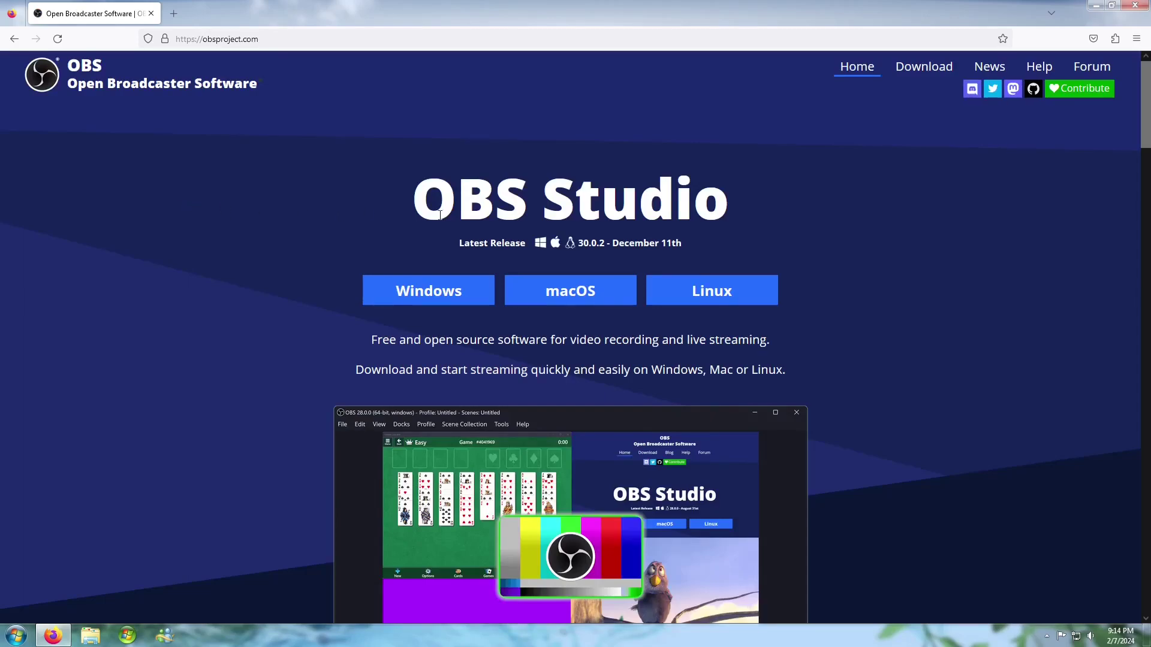
scroll(442, 213, "down", 15)
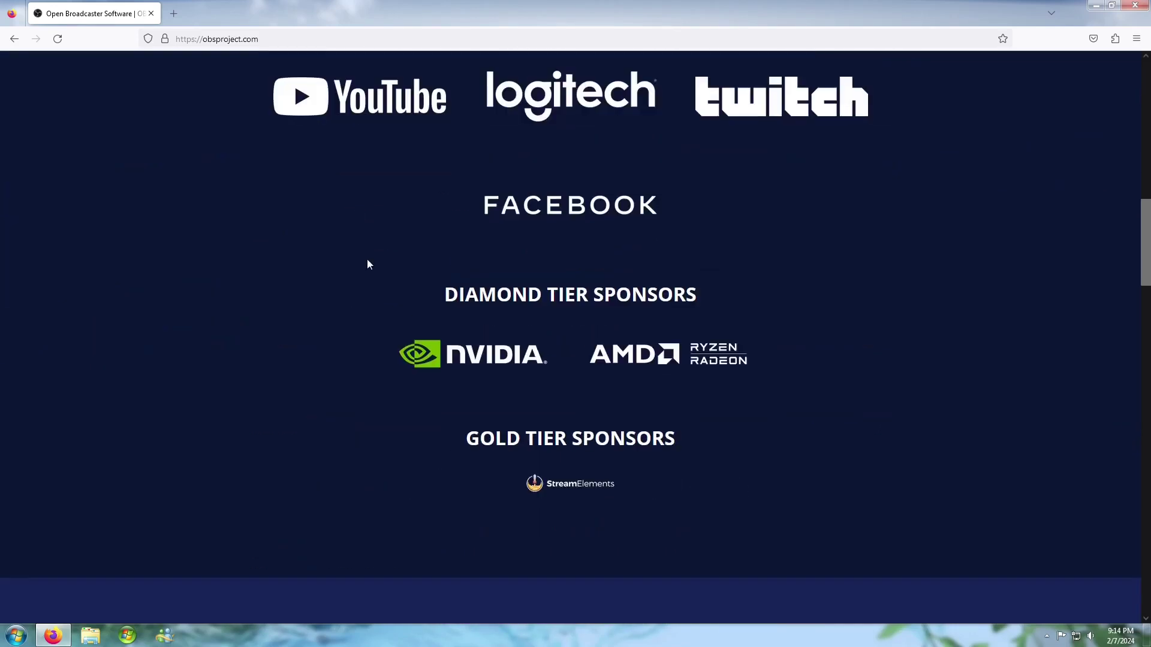
scroll(367, 264, "down", 15)
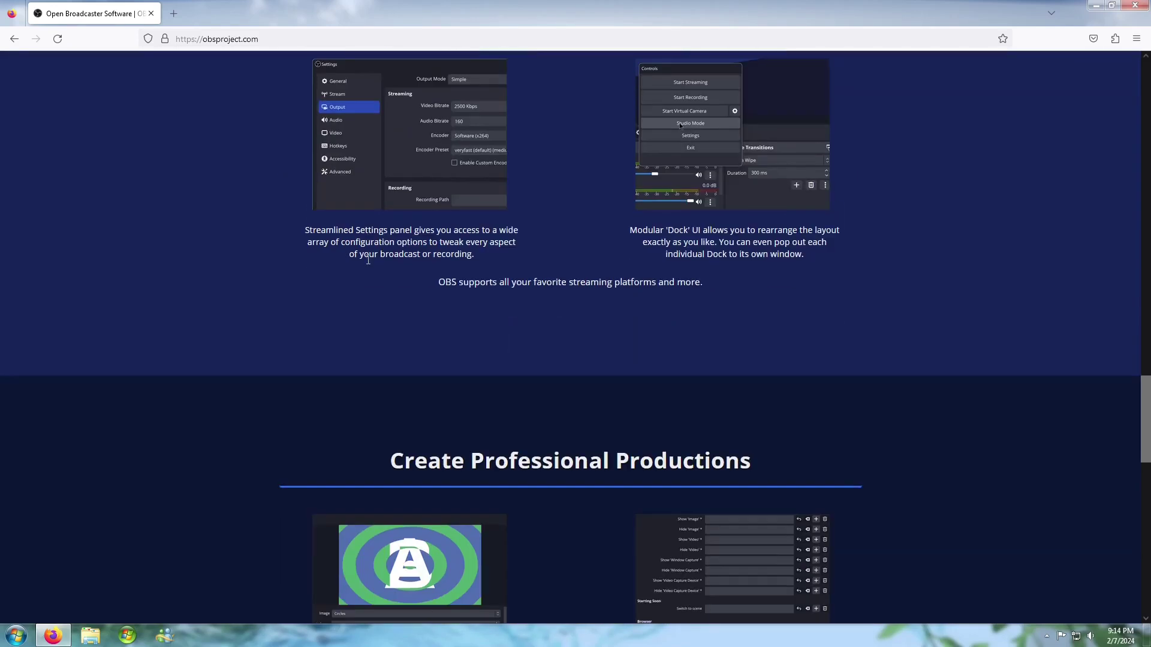
scroll(367, 260, "down", 12)
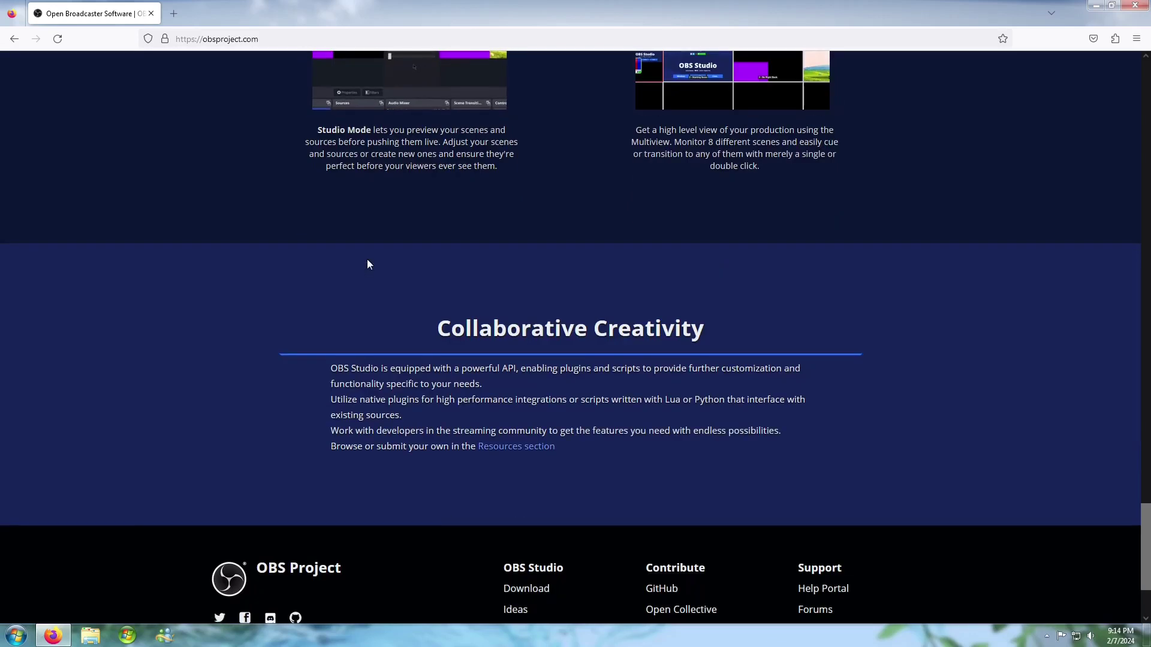
scroll(368, 265, "up", 15)
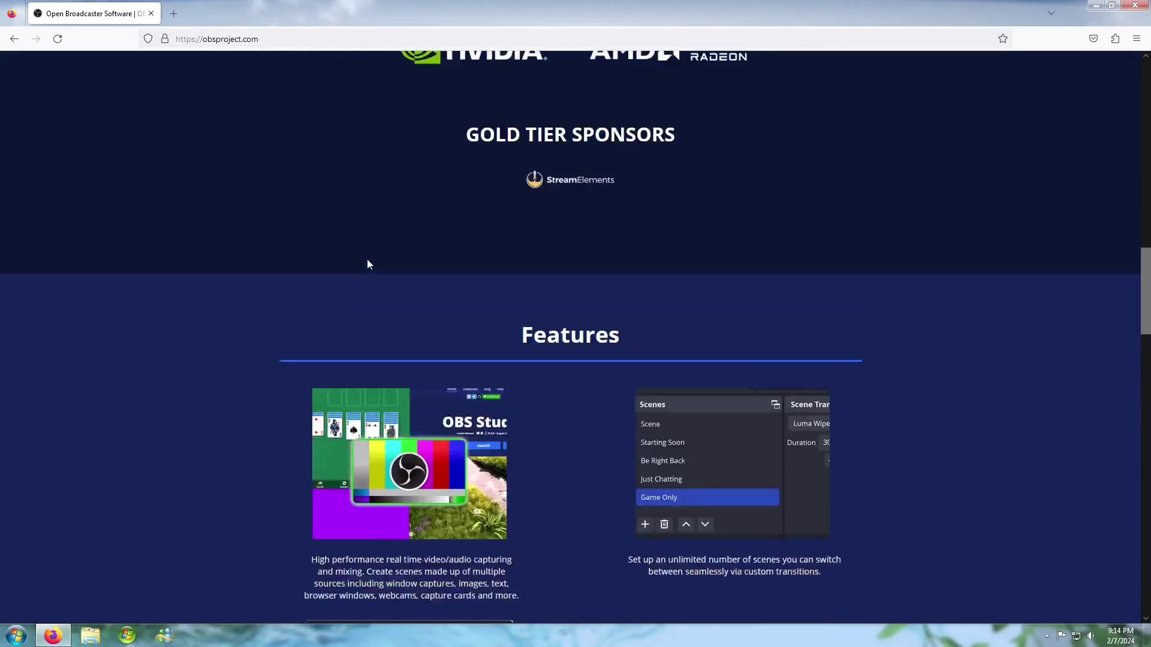
scroll(369, 264, "up", 8)
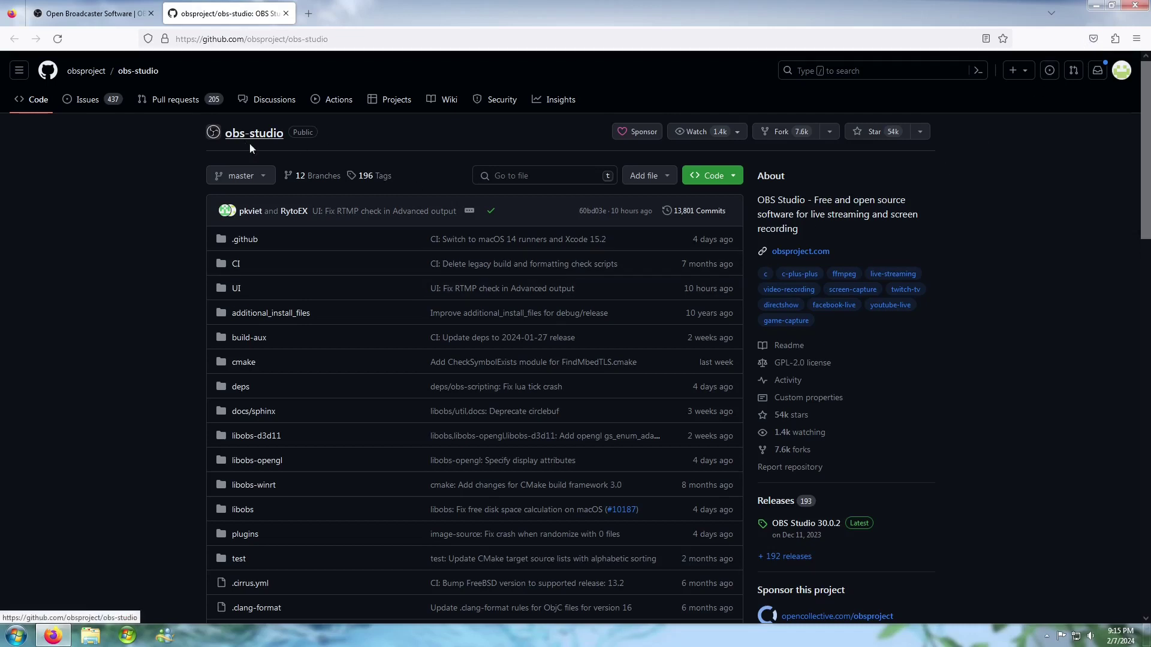
- Open the obs-studio releases list and page through to page 3, headed by 29.0
left_click(762, 501)
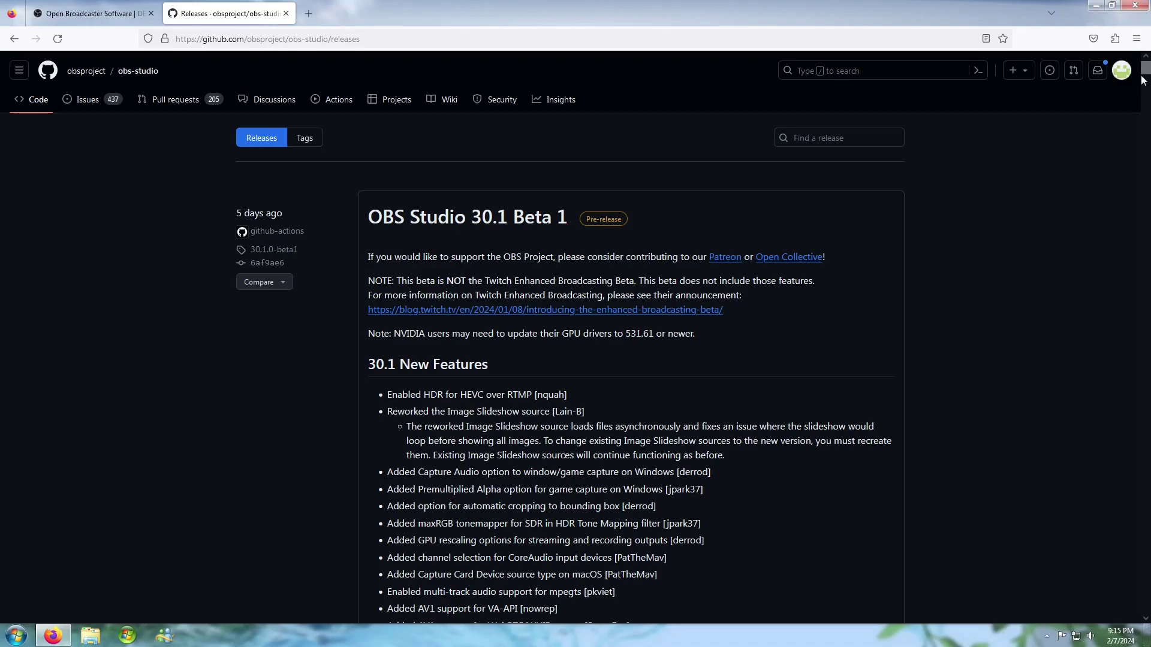
left_click_drag(1145, 70, 1144, 607)
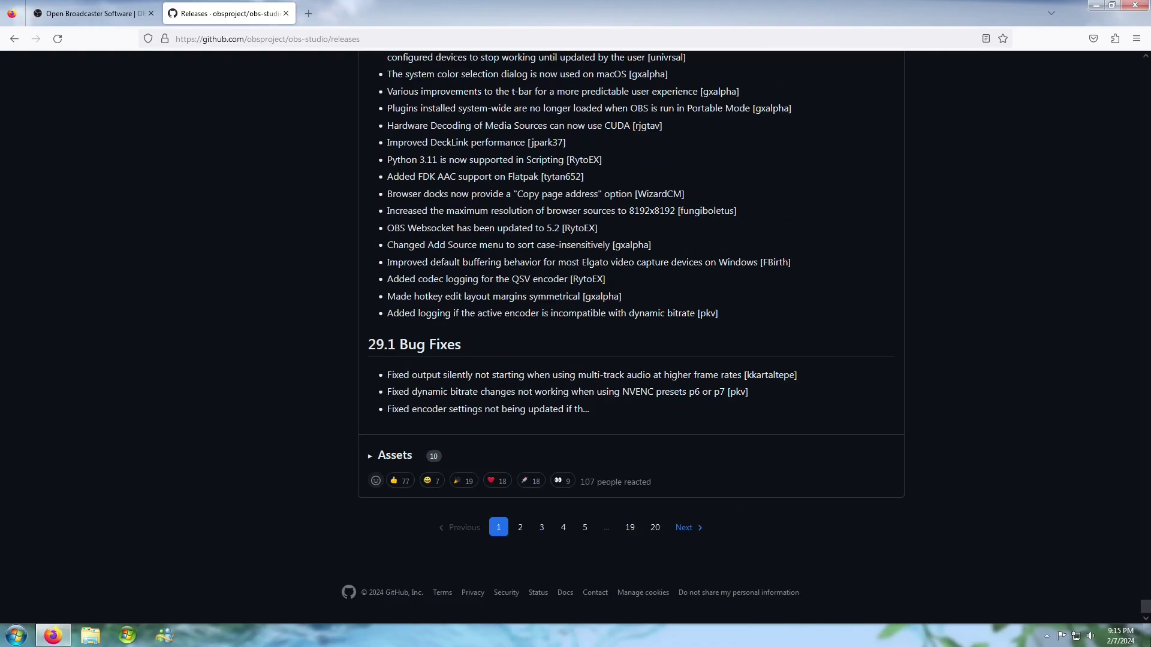
left_click(525, 527)
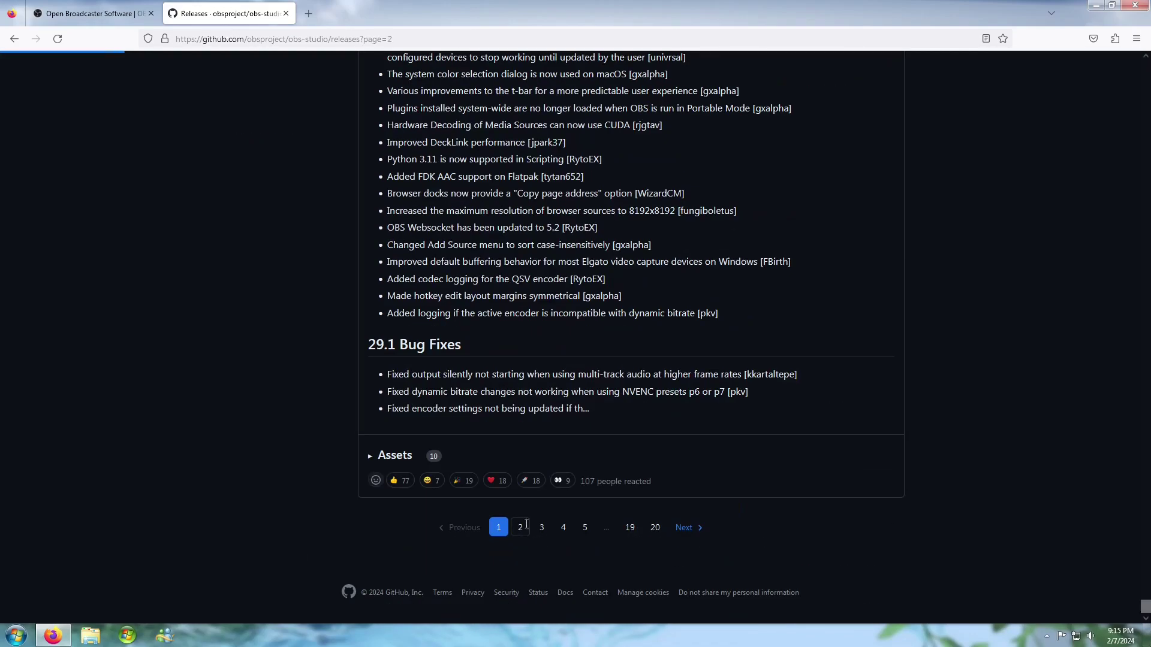
left_click_drag(1145, 65, 948, 586)
scroll(718, 511, "up", 5)
scroll(718, 511, "down", 6)
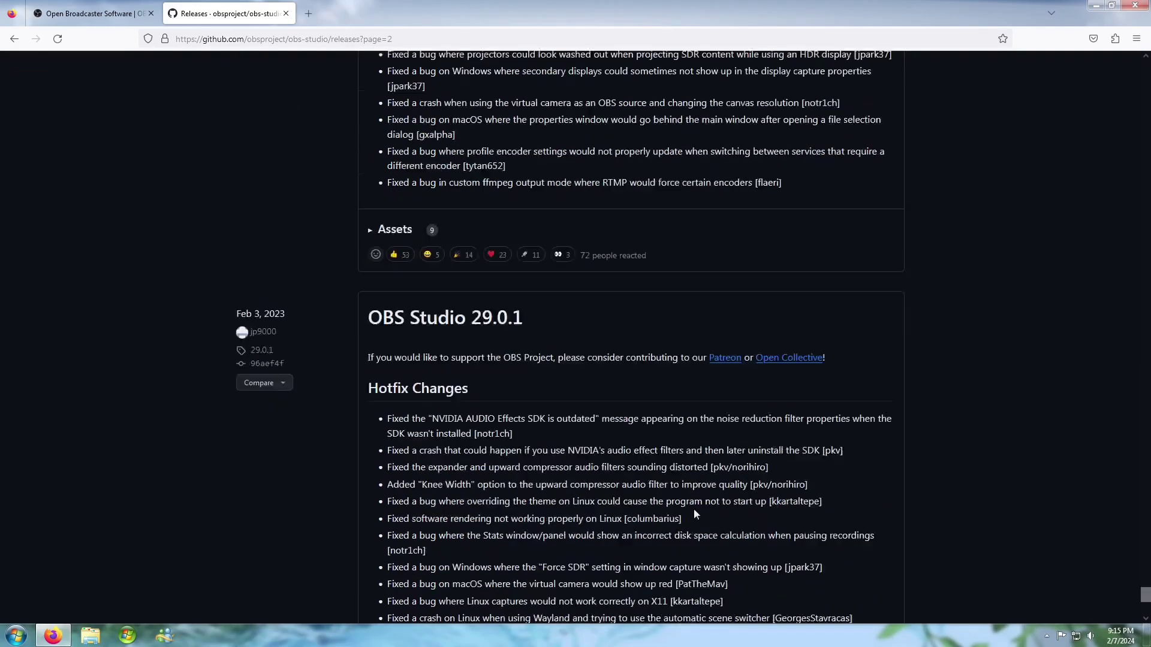
left_click(541, 527)
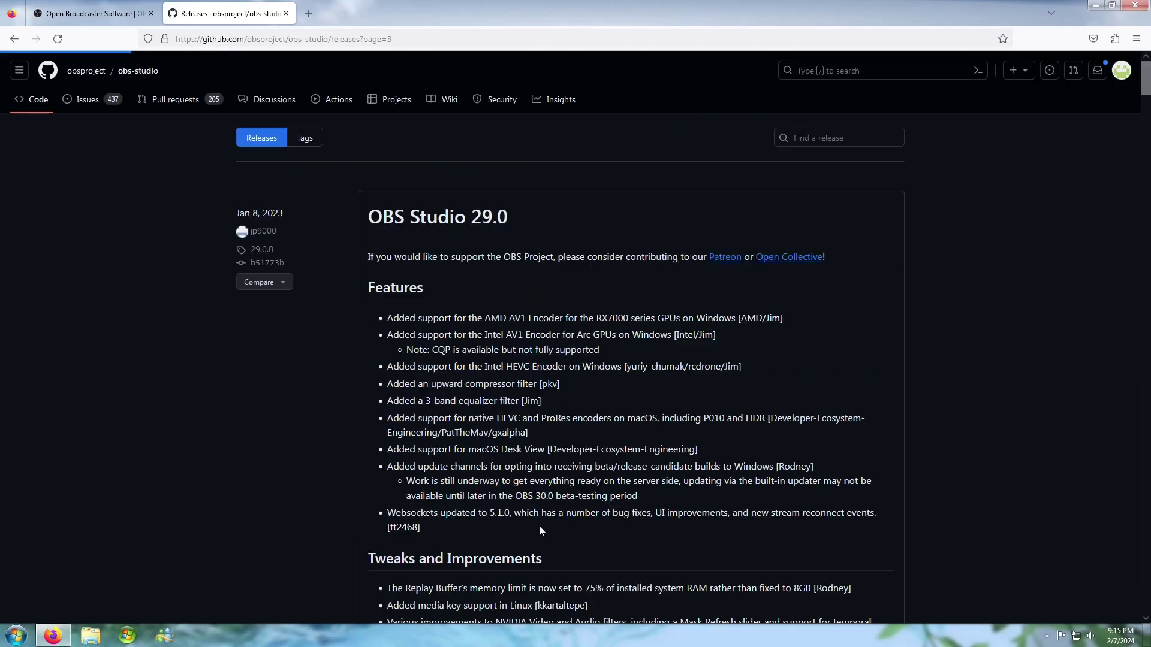
- Scroll down page 3 to the release dated Nov 6, 2022 and briefly highlight its date
mouse_move(1147, 78)
left_mouse_down()
mouse_move(1146, 315)
mouse_move(1147, 65)
left_mouse_up()
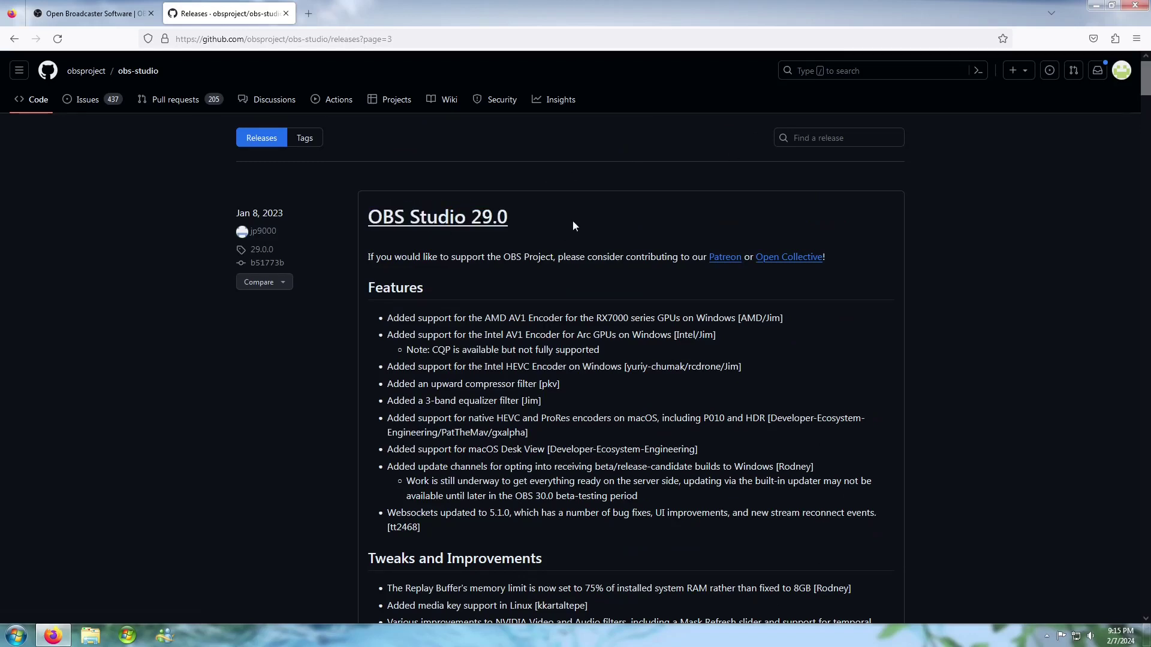
scroll(573, 225, "down", 2)
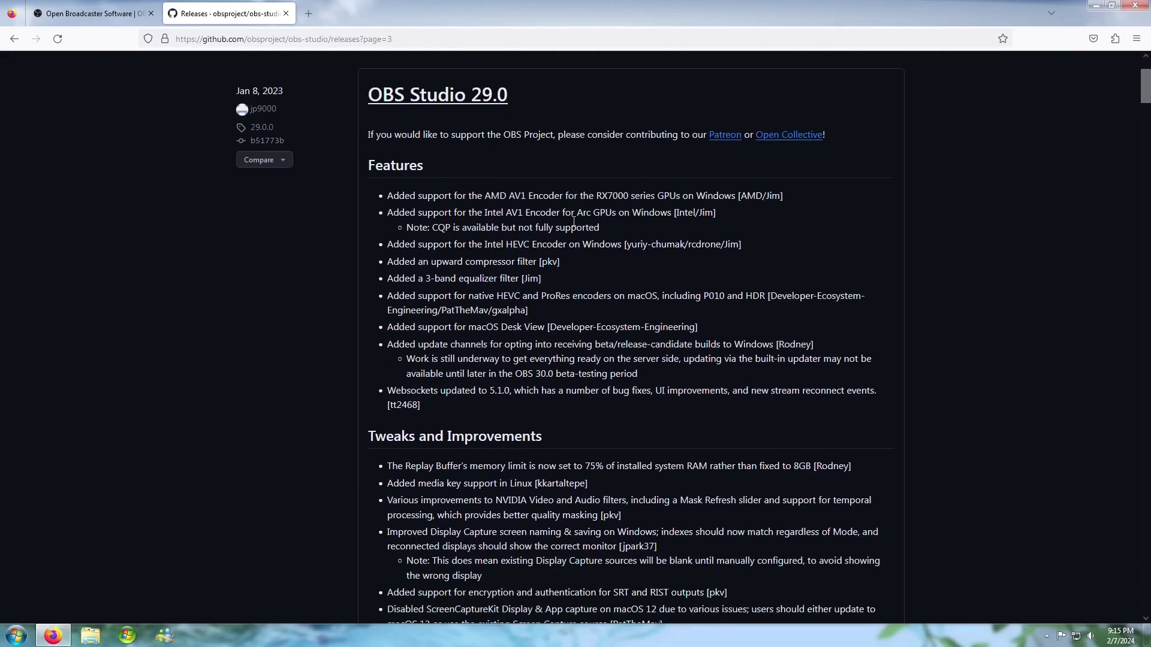
scroll(573, 222, "down", 4)
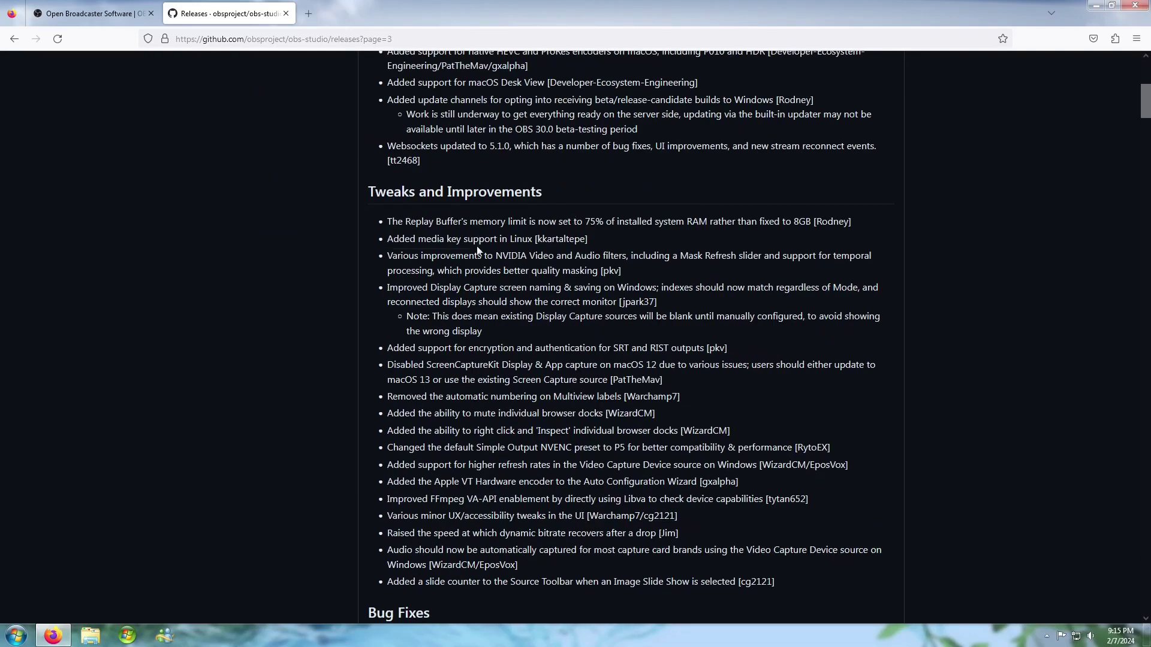
left_click_drag(479, 240, 736, 583)
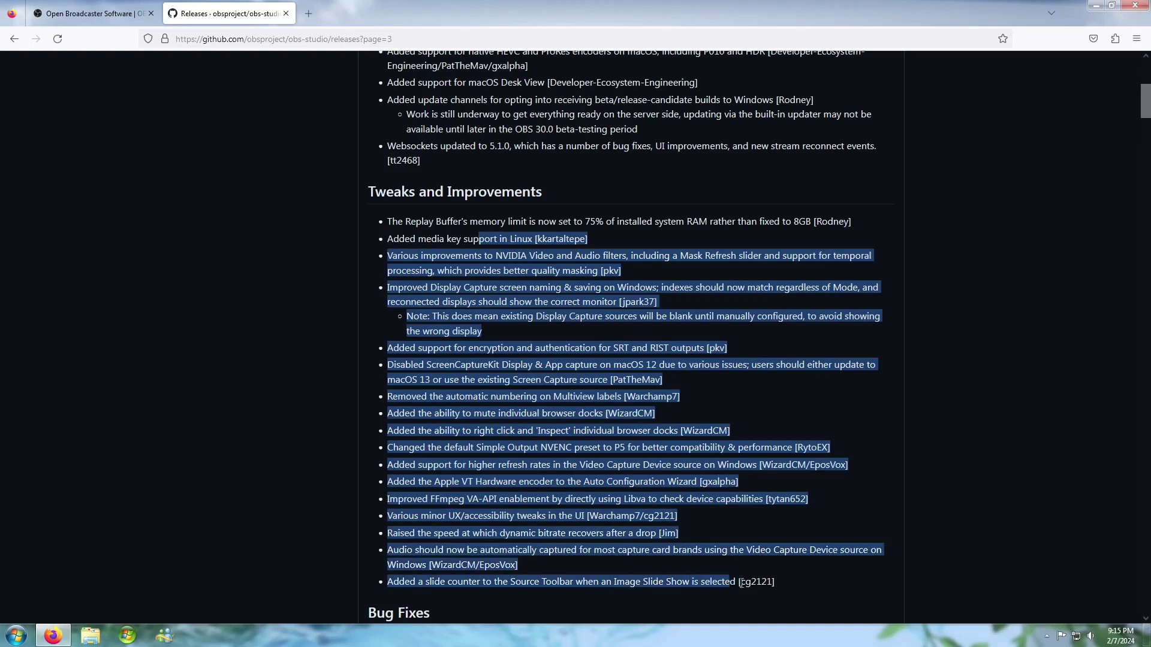
scroll(456, 209, "up", 6)
scroll(487, 208, "down", 10)
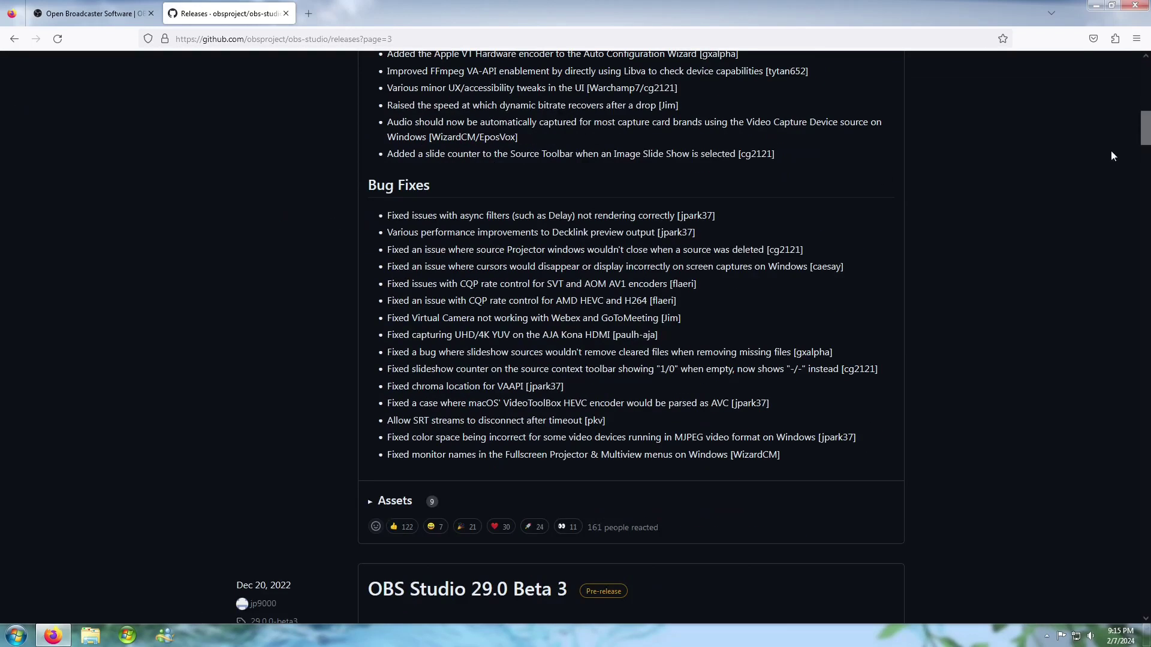
scroll(1111, 151, "down", 2)
scroll(1111, 152, "down", 1)
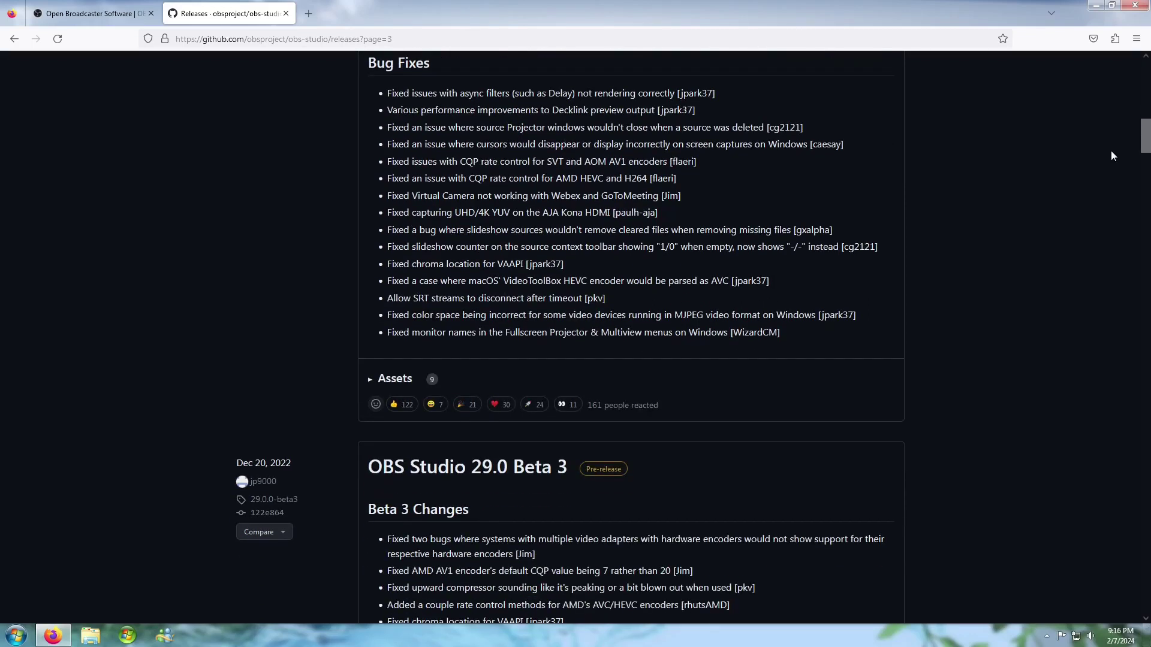
scroll(1108, 154, "down", 20)
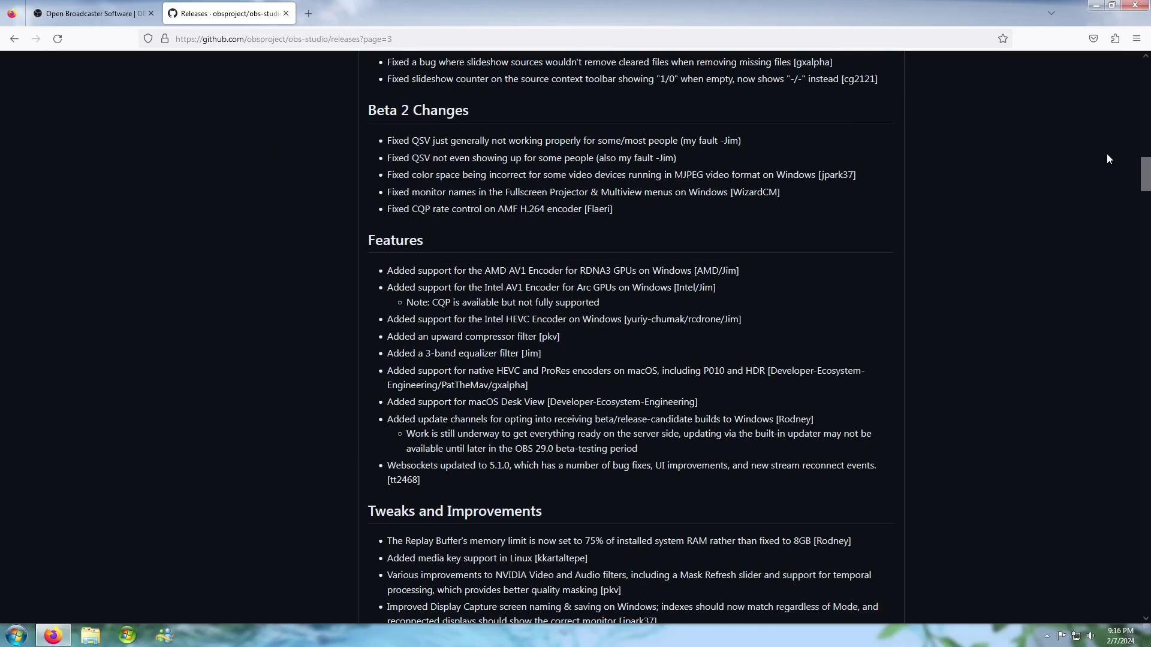
scroll(1103, 156, "down", 20)
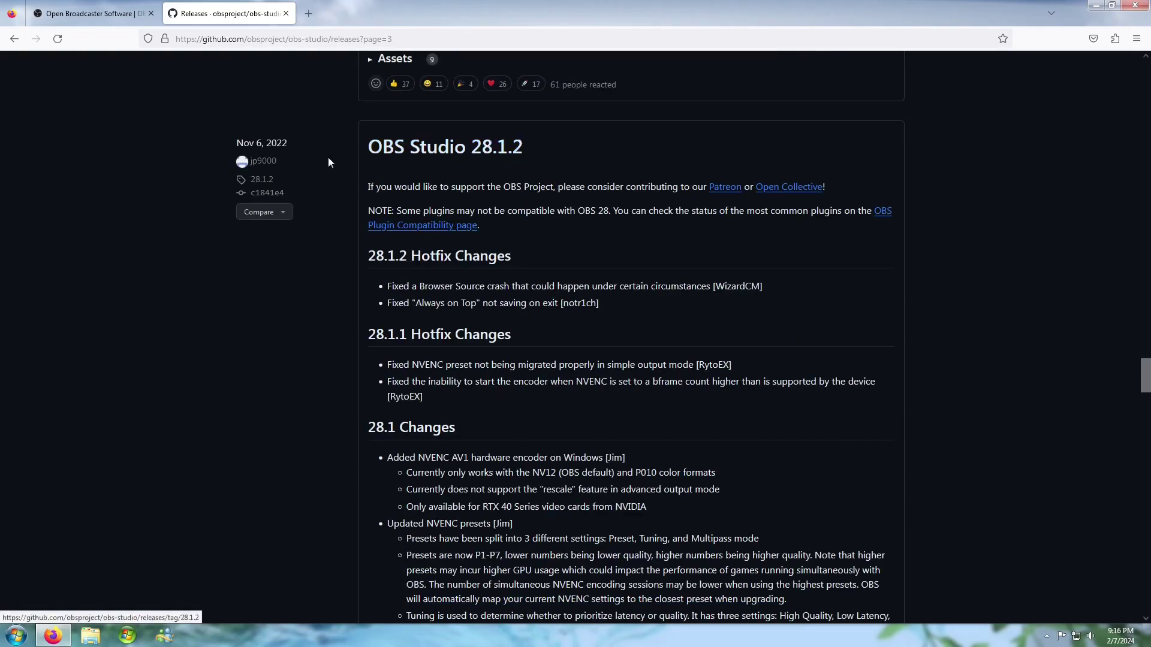
left_click_drag(234, 147, 290, 144)
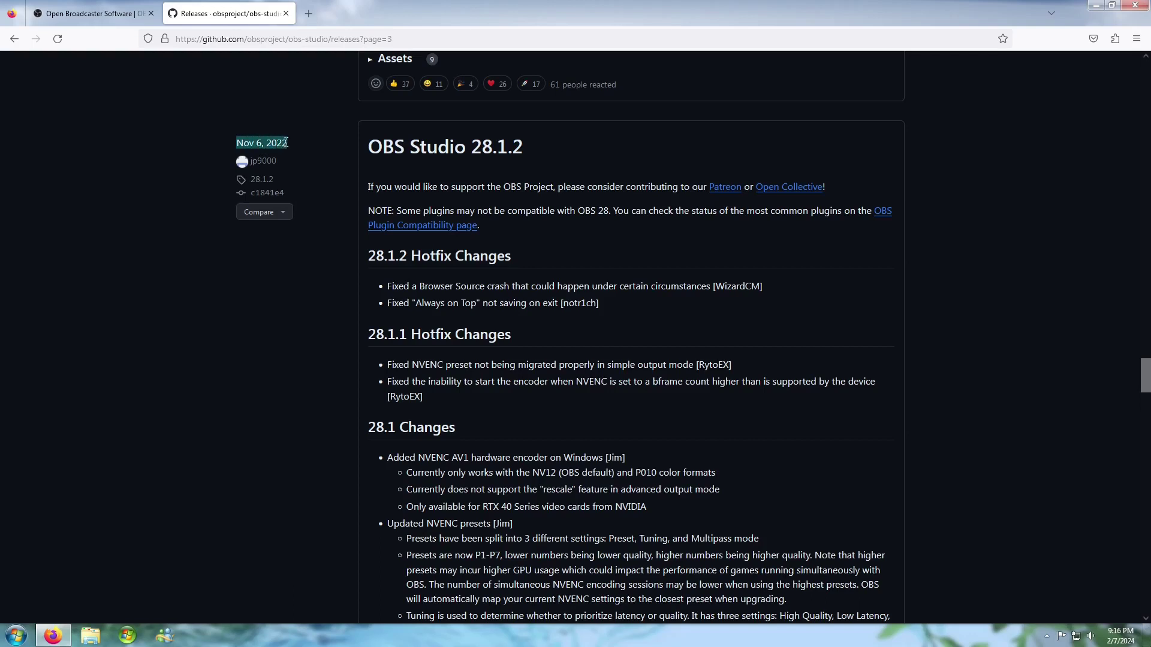
left_click(290, 143)
- Expand the Assets list for OBS Studio 28.1.2 to show its nine download files
scroll(573, 150, "down", 2)
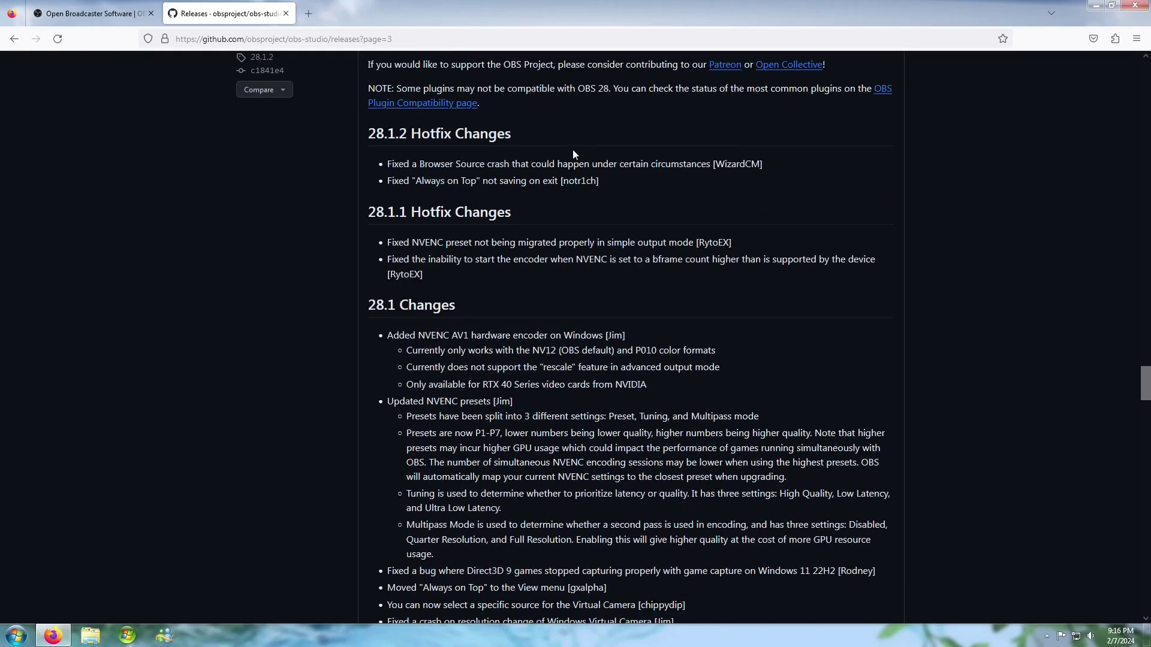
scroll(573, 151, "down", 4)
scroll(573, 151, "down", 2)
left_click(420, 404)
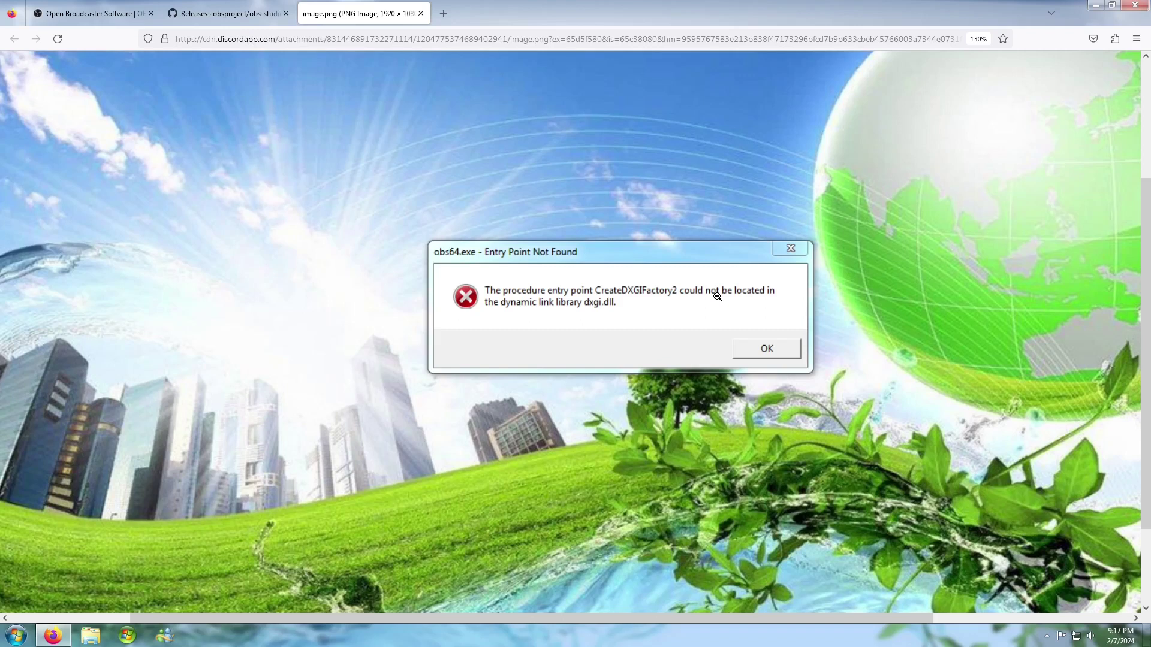
- Fit the CreateDXGIFactory2 error screenshot to the window, then restore Firefox from the taskbar
key("ctrl+0")
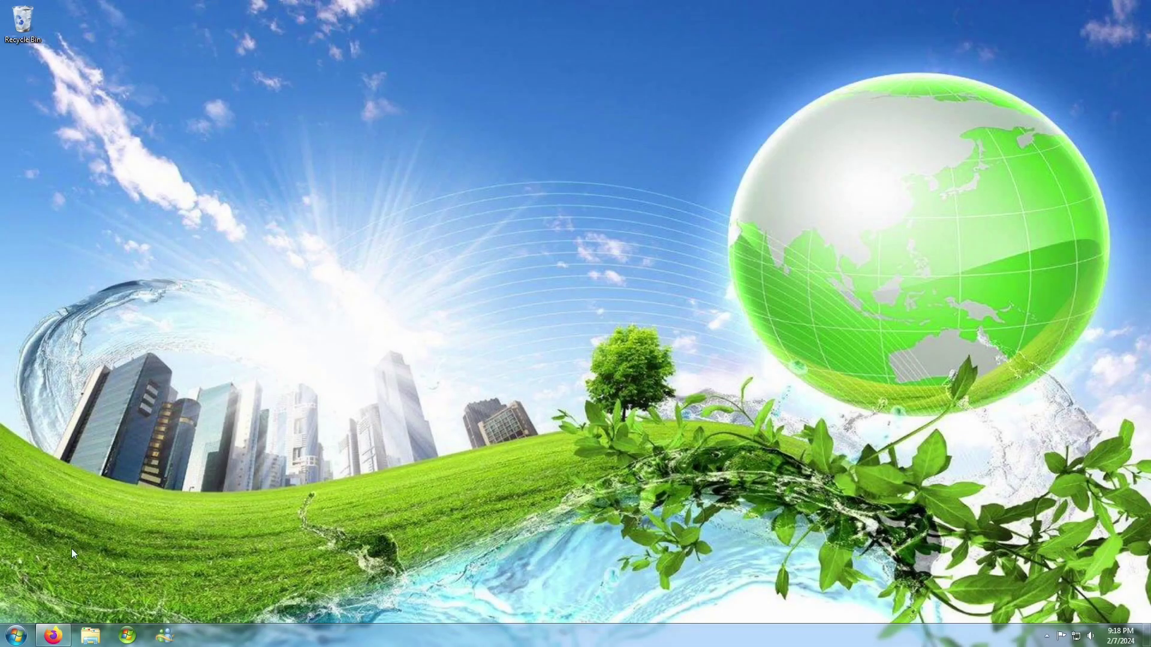
left_click(15, 636)
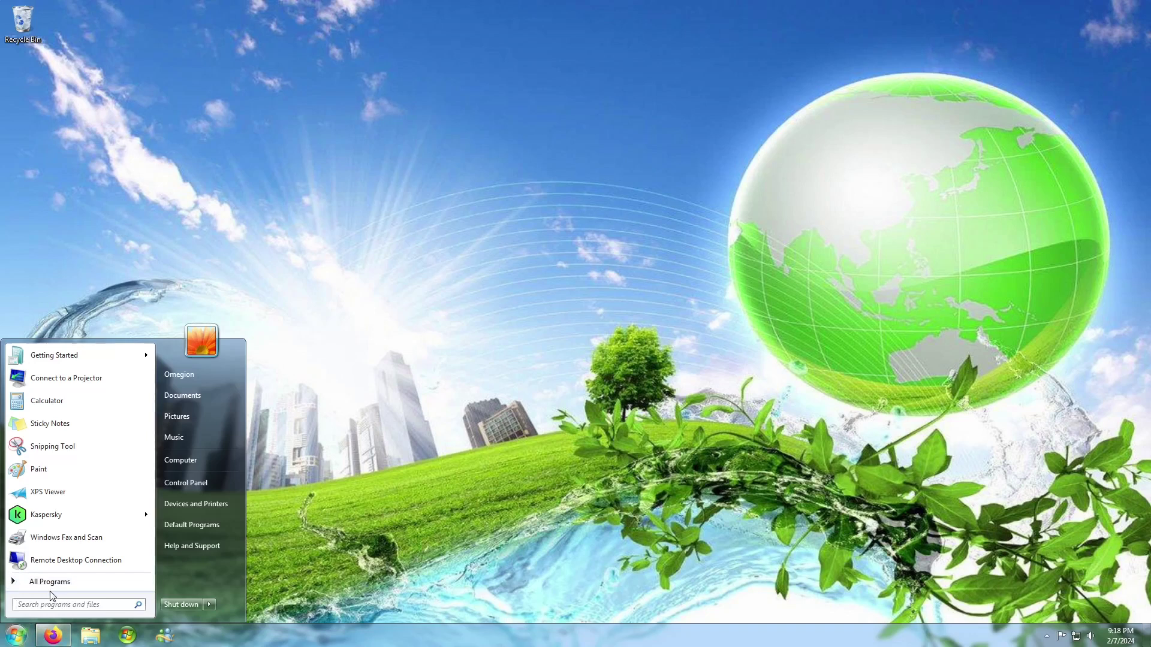
left_click(52, 584)
left_click(51, 634)
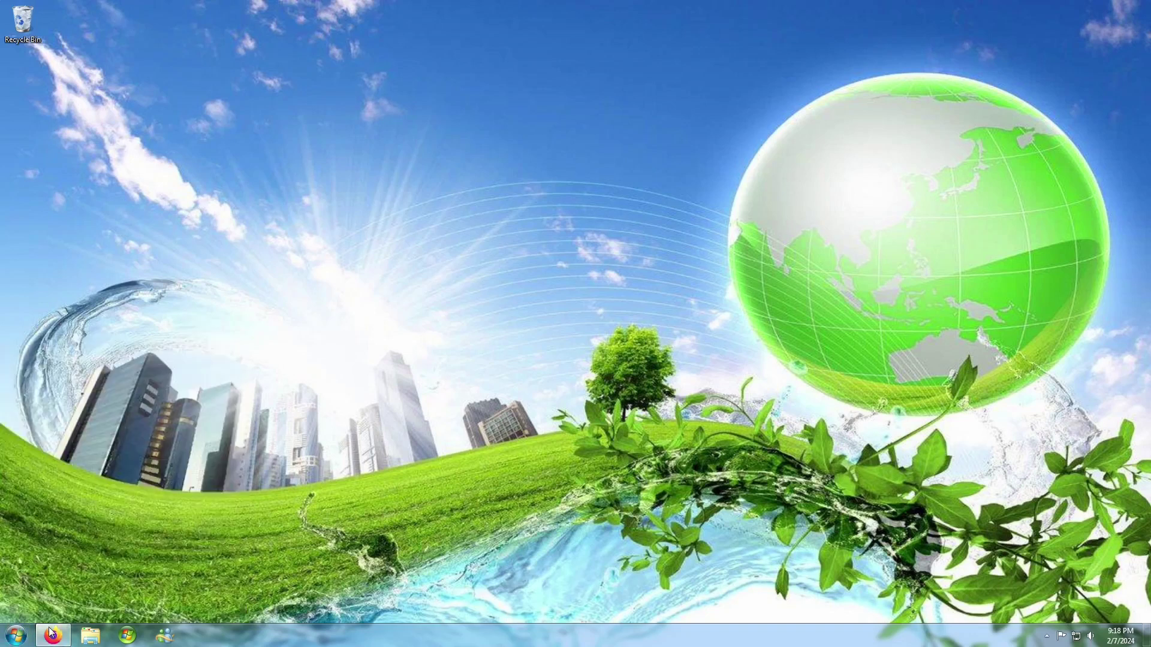
left_click(51, 633)
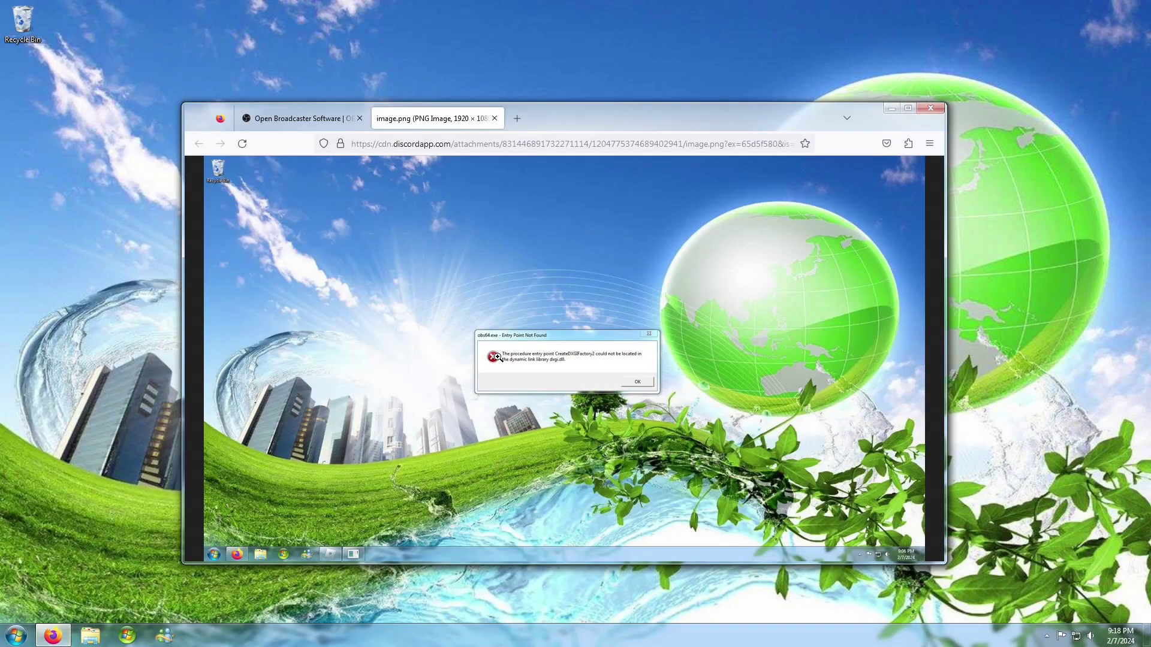